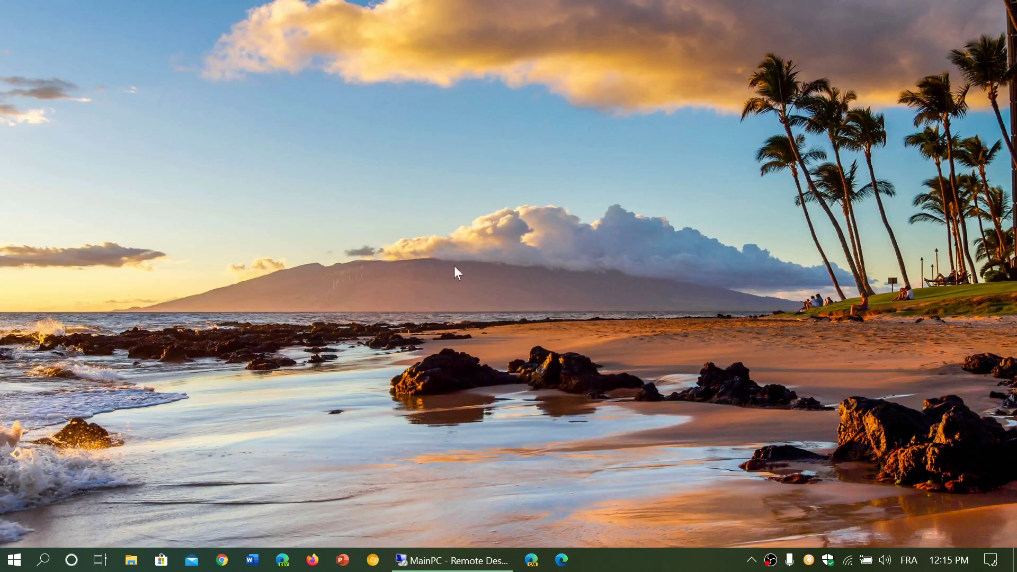
- In the MainPC remote session, start SDRuno's radio reception and bring the main spectrum window to the front
left_click(472, 560)
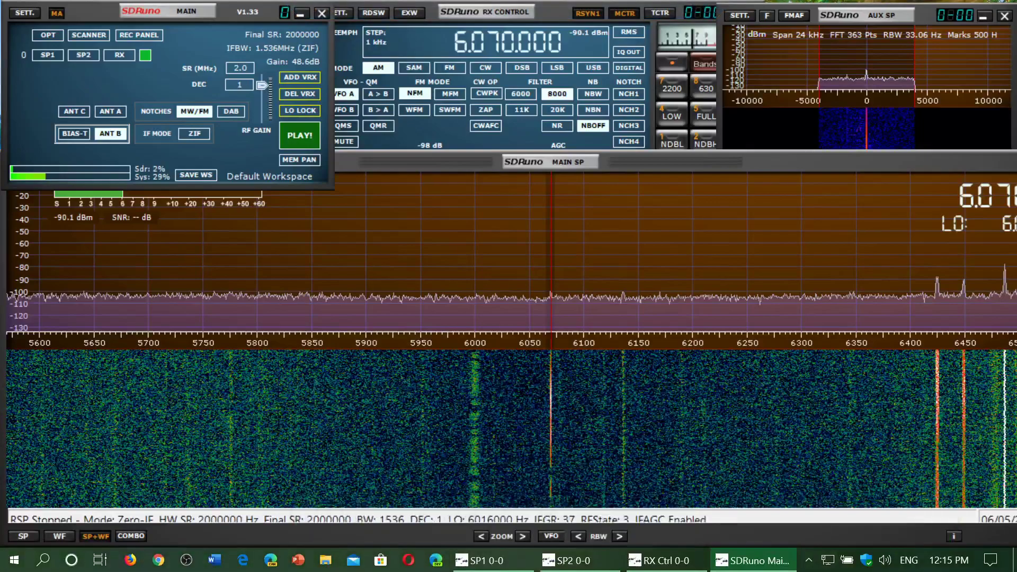
left_click(292, 134)
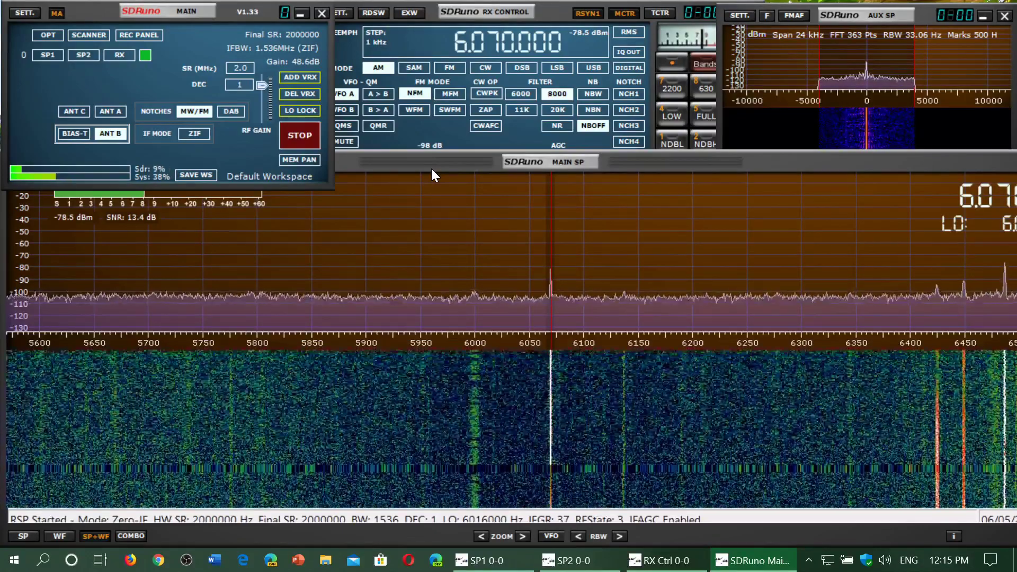
left_click_drag(432, 168, 416, 174)
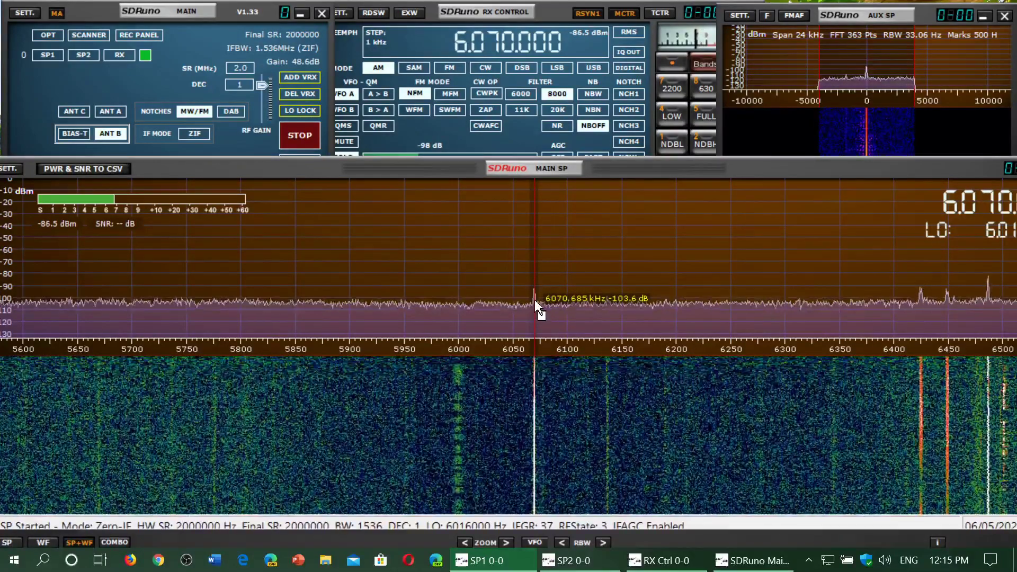
- Bring the receiver controls forward and tune the VFO to 11.820 MHz
left_click(440, 22)
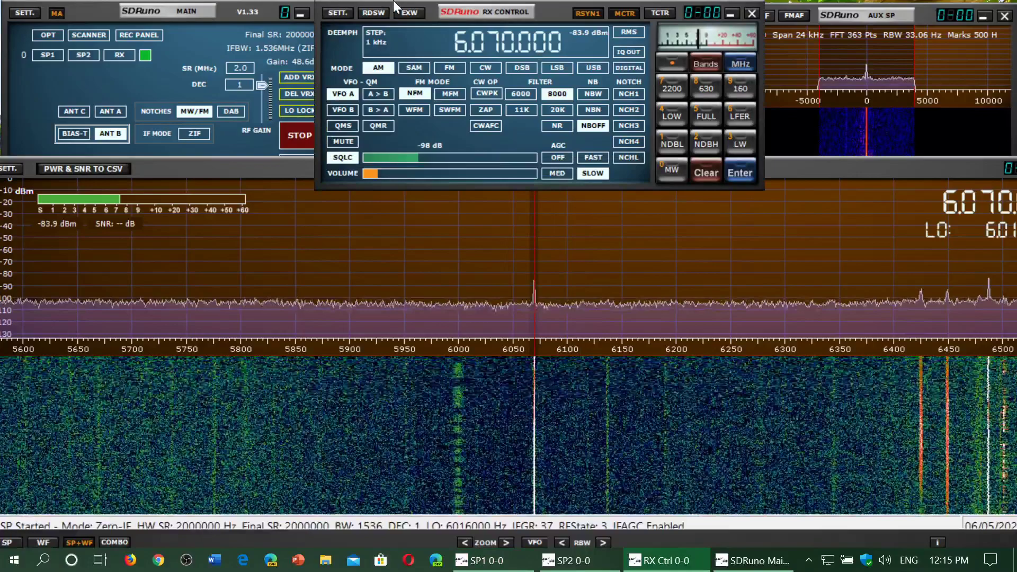
mouse_move(368, 11)
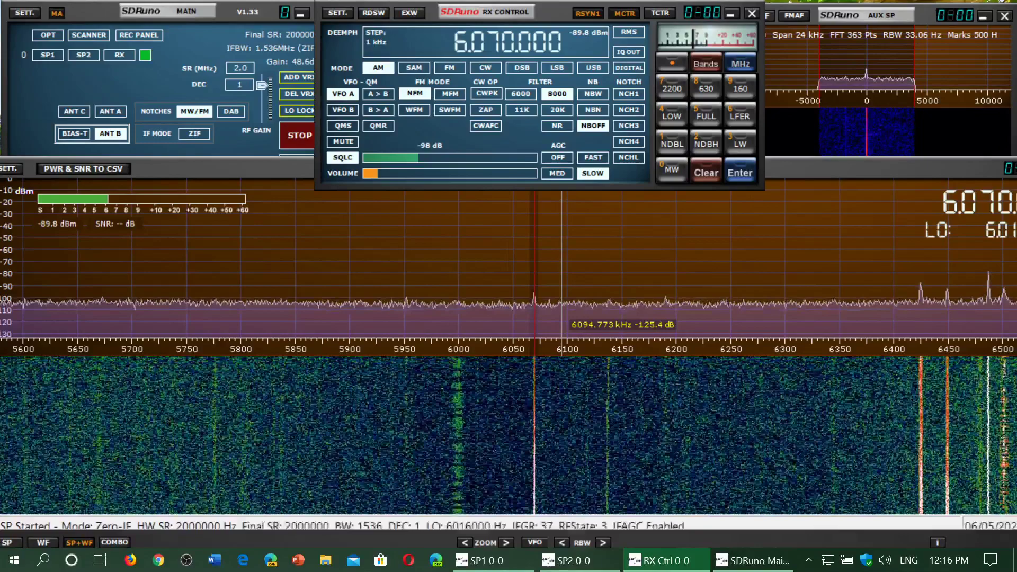
left_click(455, 37)
type("1")
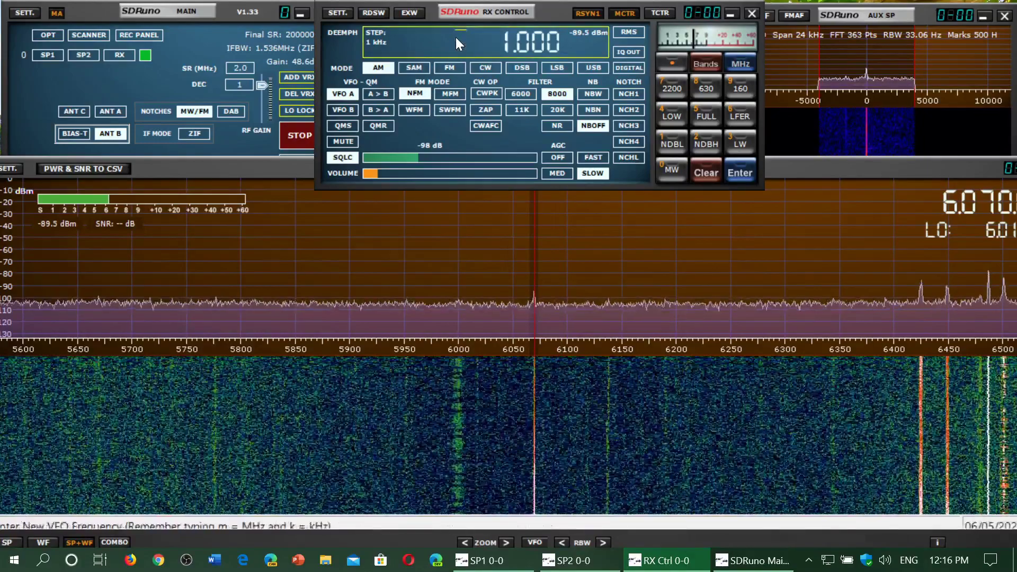
type("1.820")
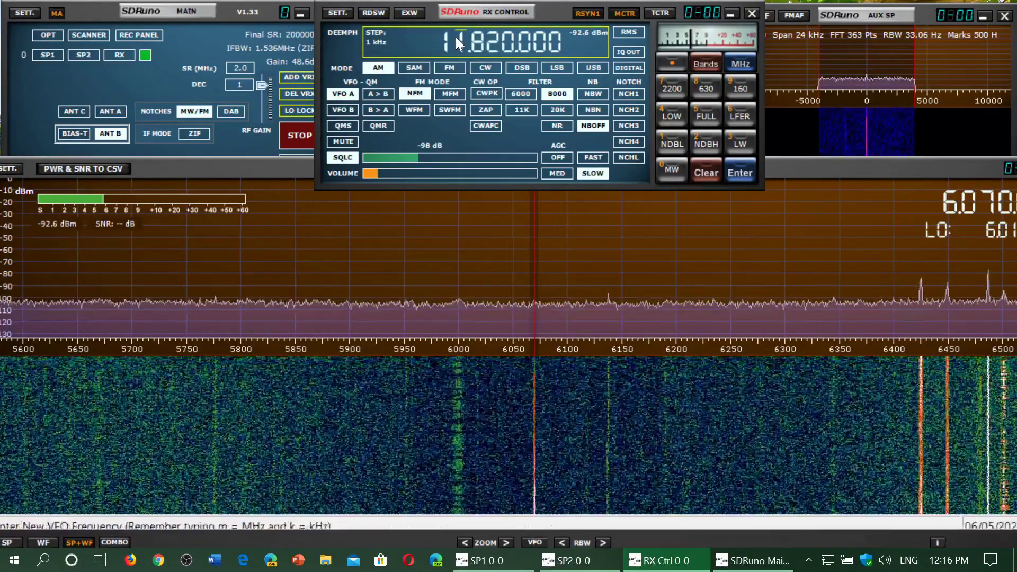
key("Return")
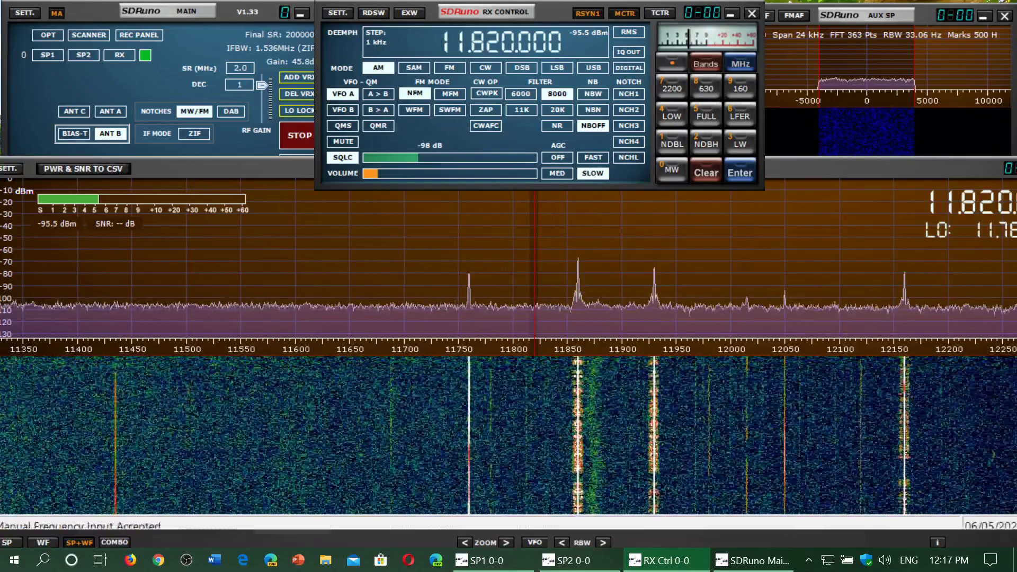
- Retune the receiver down to 11.780 MHz, first on the spectrum and finally by the 1 kHz digit
left_click(492, 296)
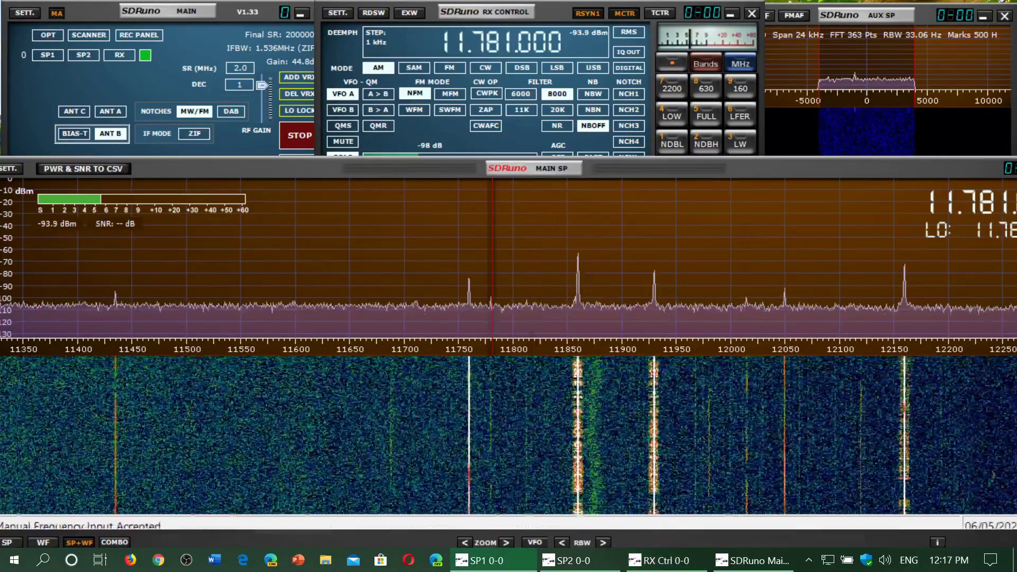
left_click(498, 43)
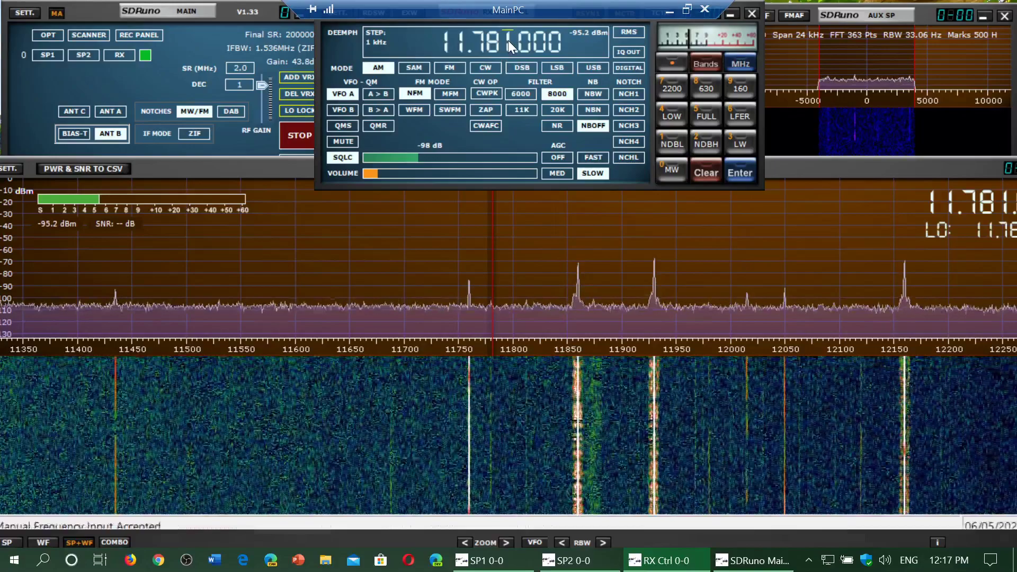
scroll(507, 41, "up", 4)
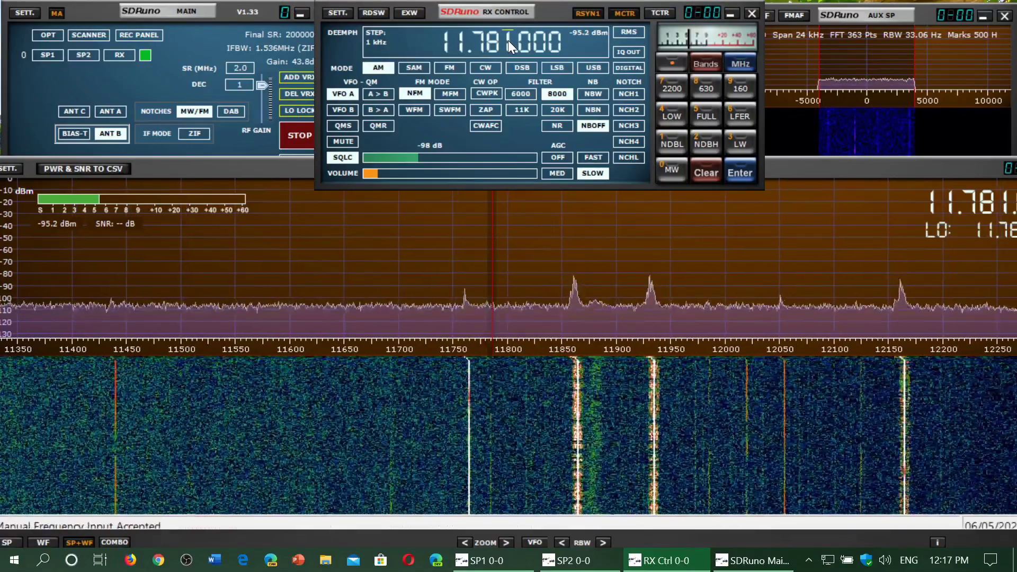
scroll(508, 41, "down", 4)
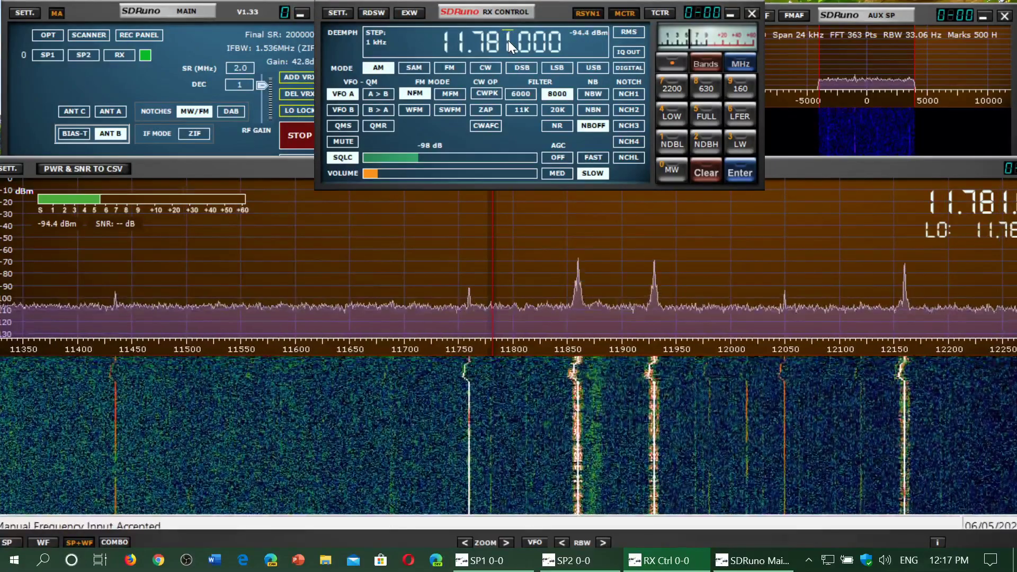
scroll(508, 41, "down", 1)
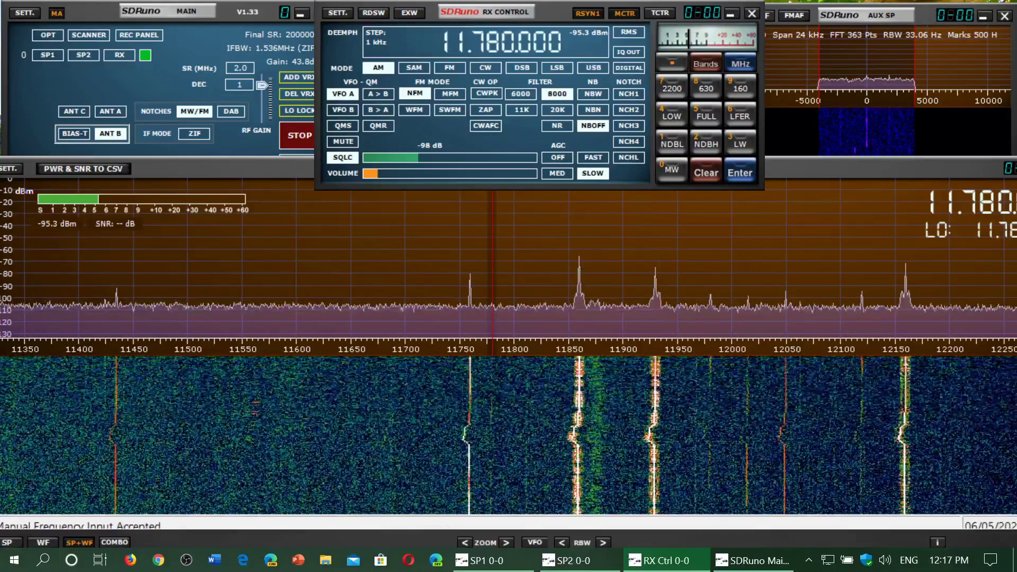
- Tune to 11.770 MHz on the spectrum and switch the demodulation mode to USB
left_click(480, 265)
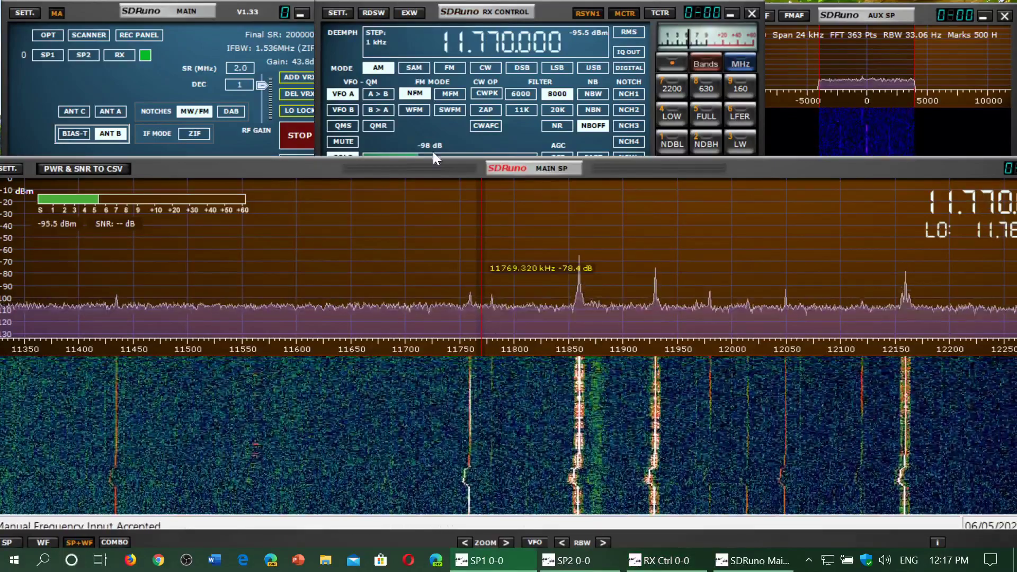
left_click(433, 152)
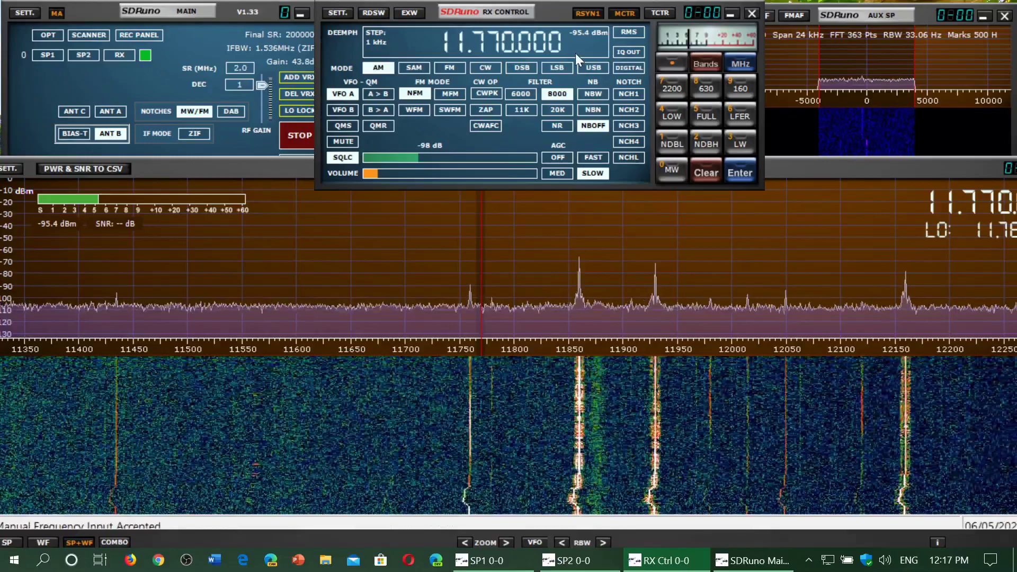
left_click(592, 68)
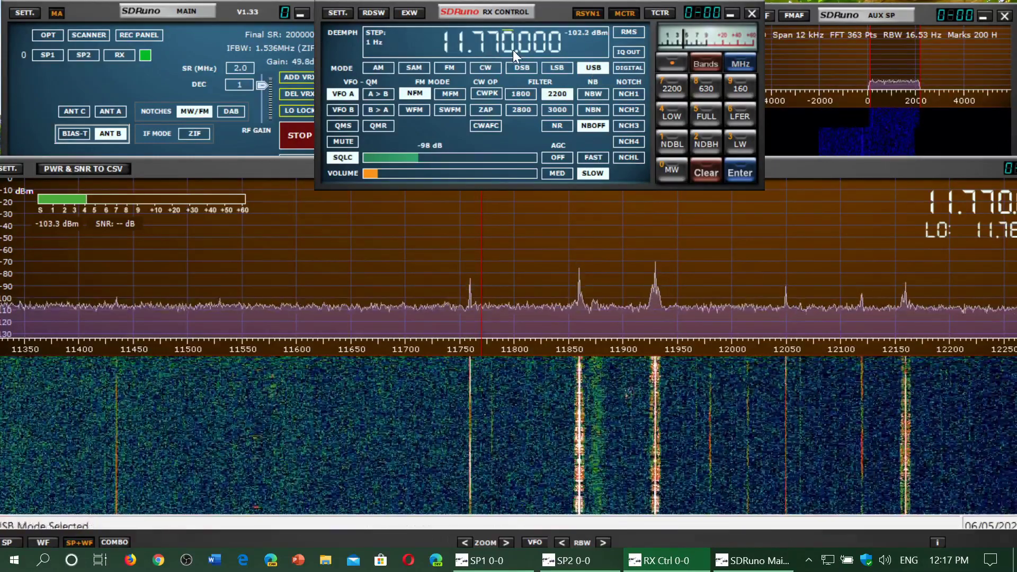
- Raise the VFO frequency gradually in USB mode to 11.779.075 MHz
scroll(512, 50, "up", 1)
scroll(513, 50, "up", 9)
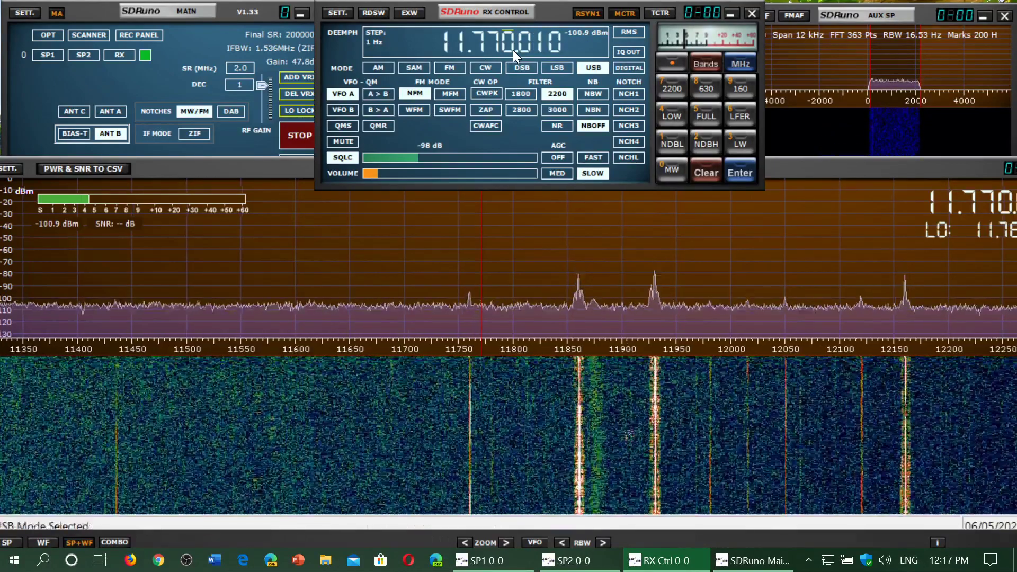
scroll(512, 50, "up", 1)
scroll(513, 50, "up", 2)
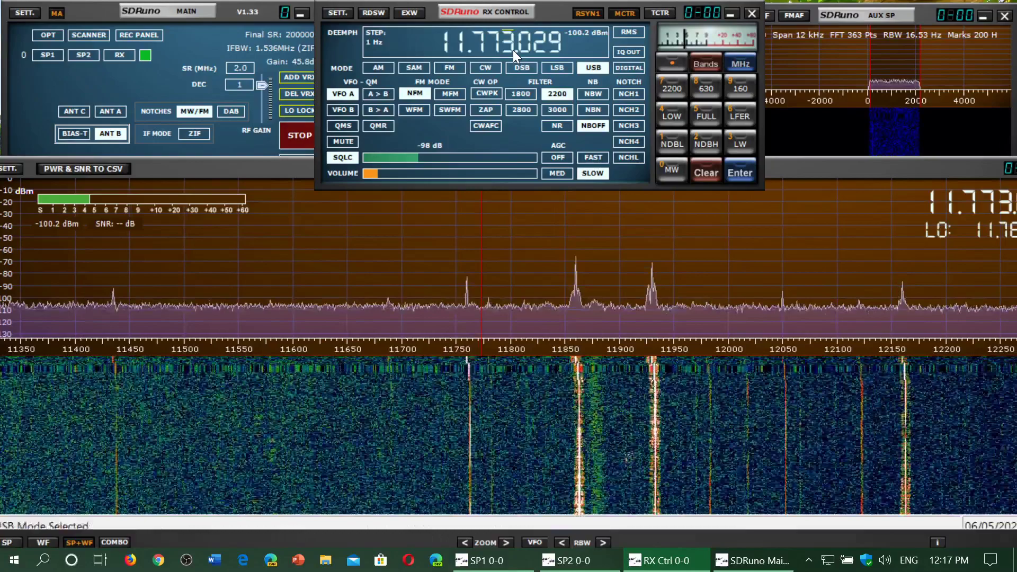
scroll(513, 51, "up", 1)
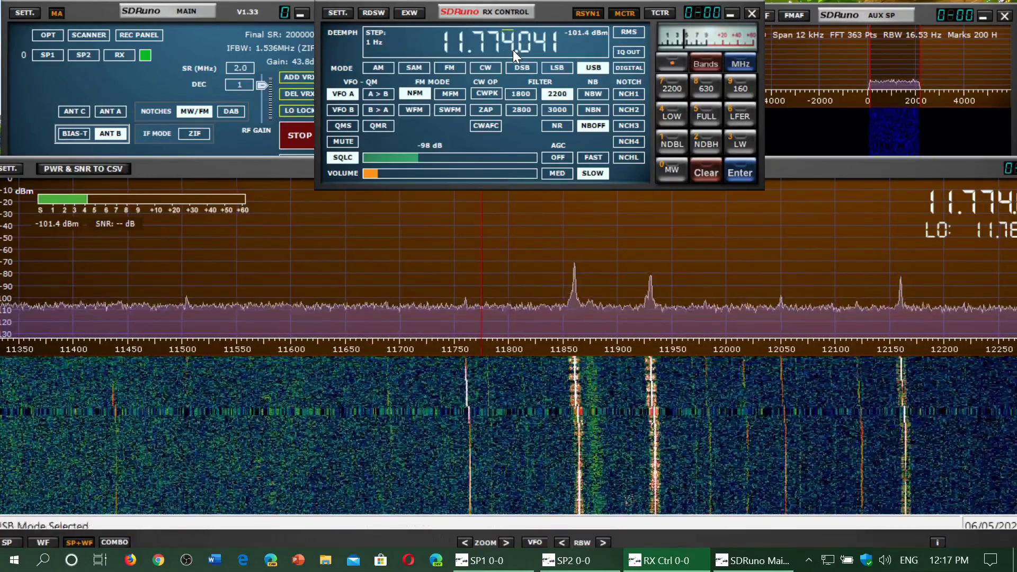
scroll(512, 50, "up", 1)
scroll(513, 50, "up", 1)
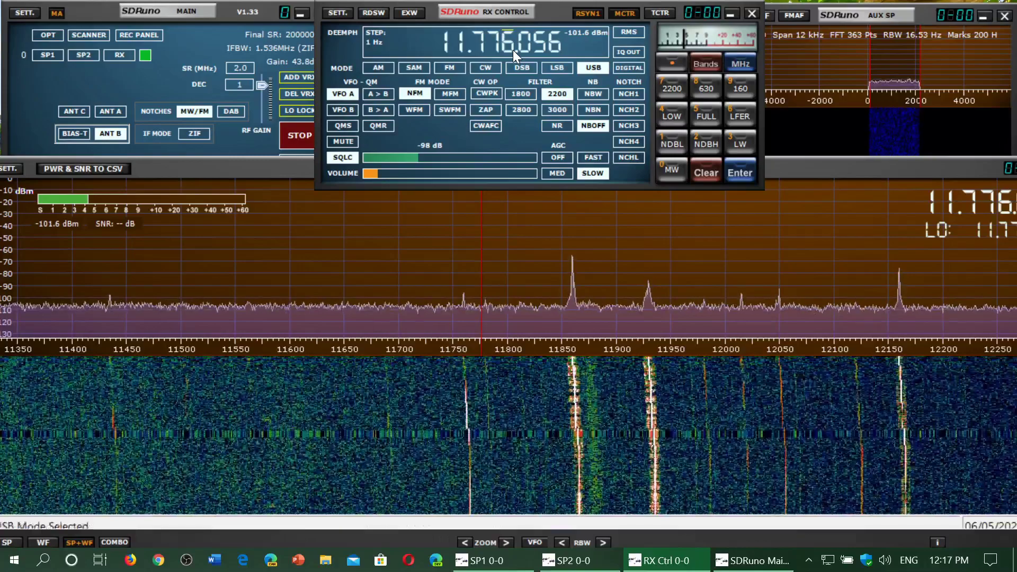
scroll(513, 51, "up", 1)
scroll(513, 49, "up", 1)
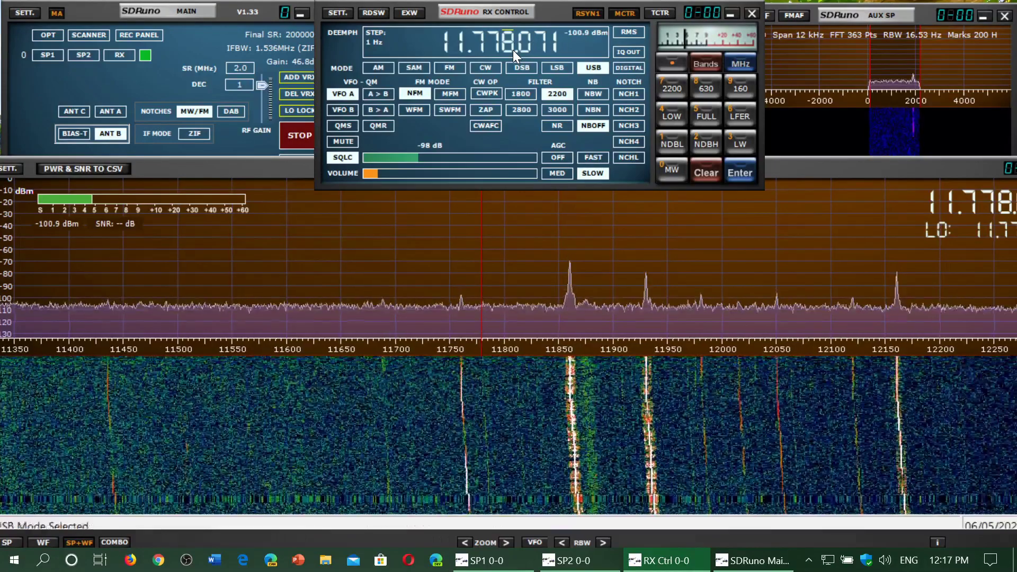
scroll(513, 51, "up", 1)
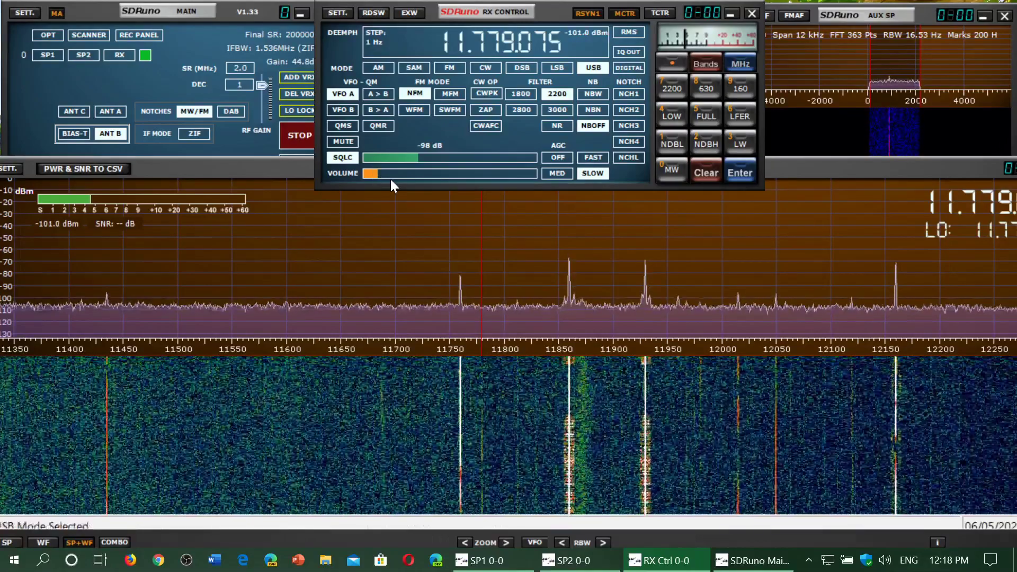
- Increase the volume slightly and fine-tune the VFO frequency to 11.780.001 MHz
left_click(382, 173)
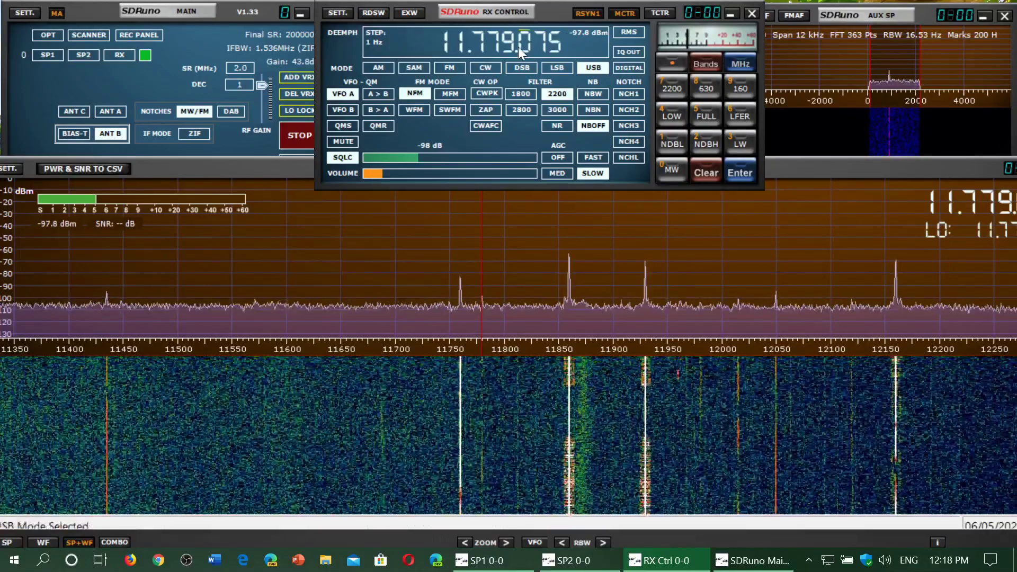
scroll(524, 44, "down", 3)
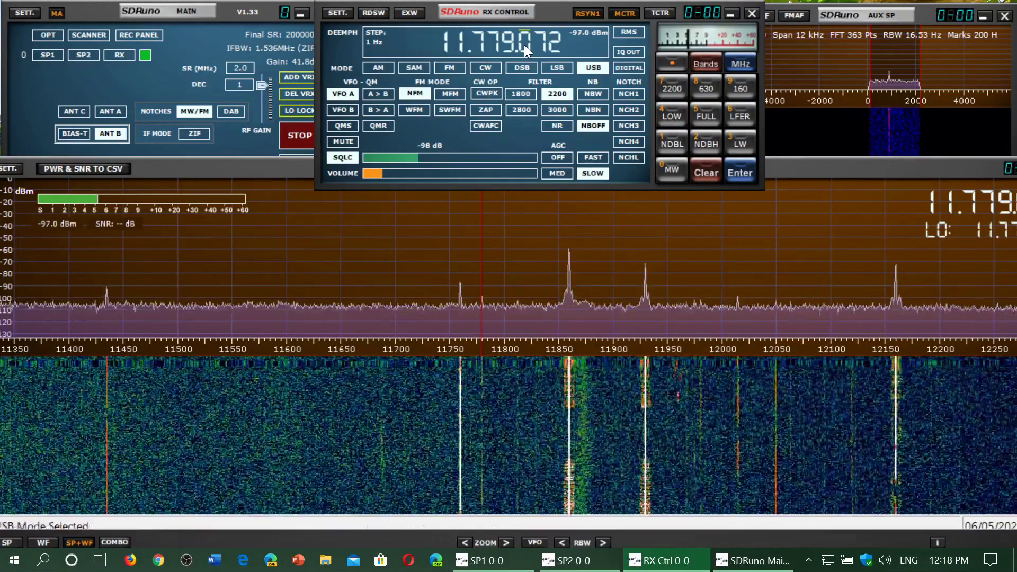
scroll(523, 45, "up", 1)
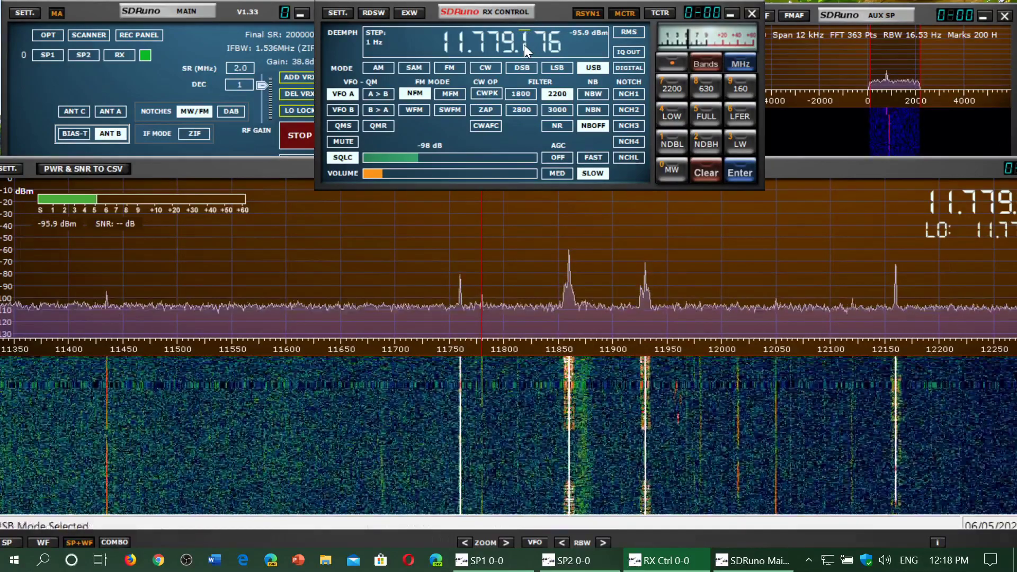
scroll(524, 44, "up", 1)
scroll(524, 45, "up", 1)
scroll(524, 45, "up", 1)
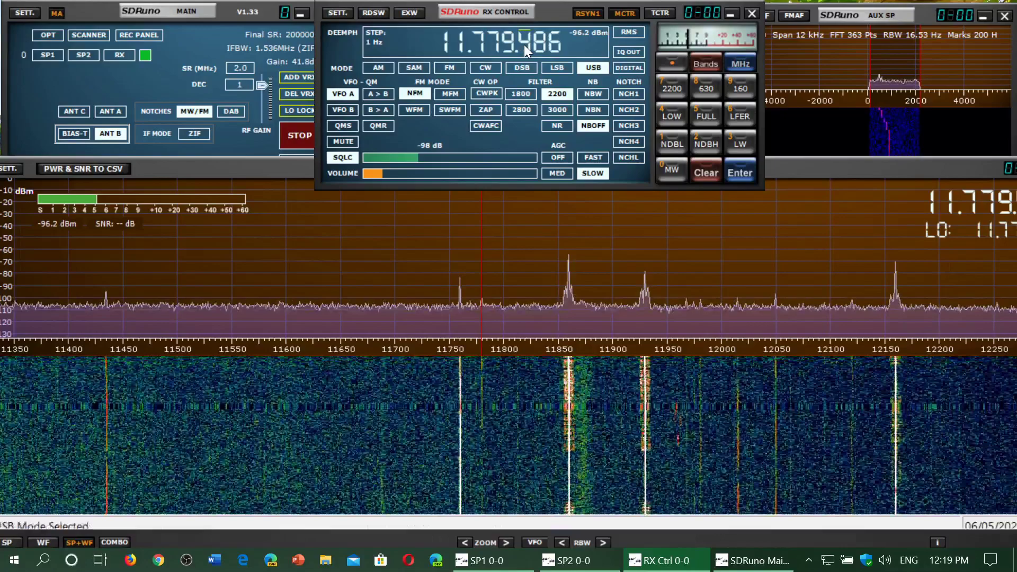
scroll(524, 45, "up", 2)
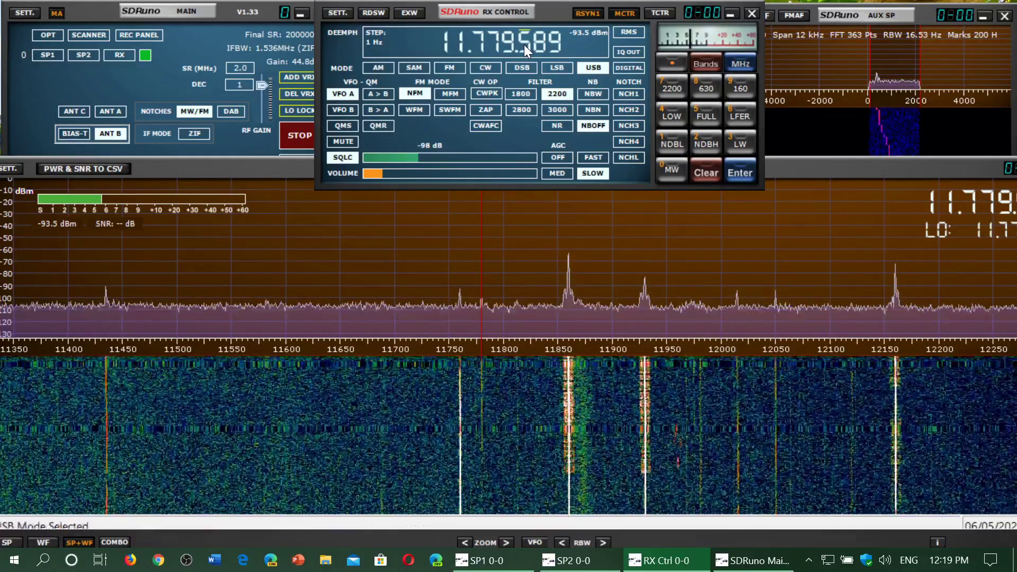
scroll(524, 44, "up", 1)
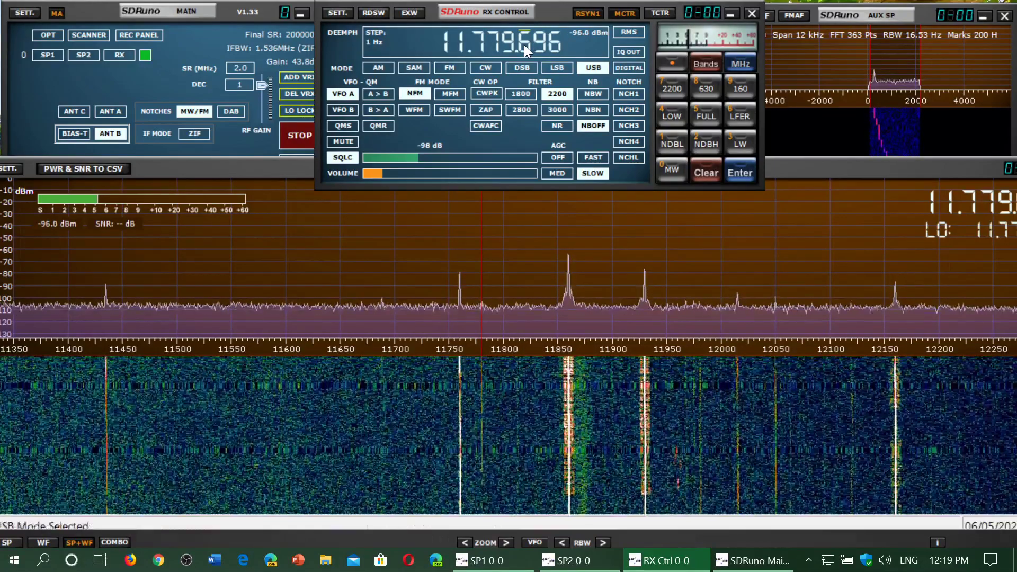
scroll(524, 45, "up", 1)
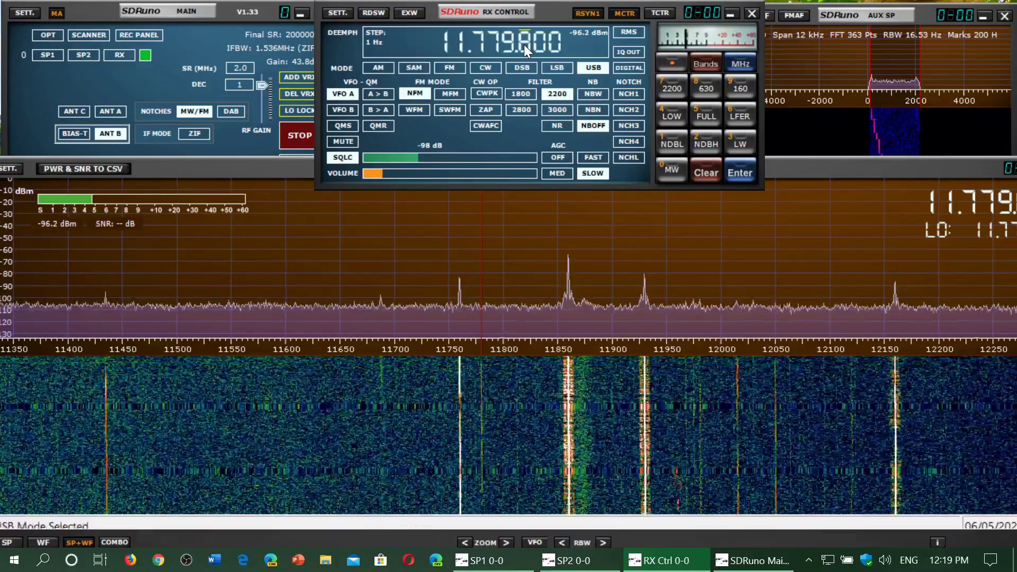
scroll(524, 44, "up", 1)
scroll(523, 44, "up", 1)
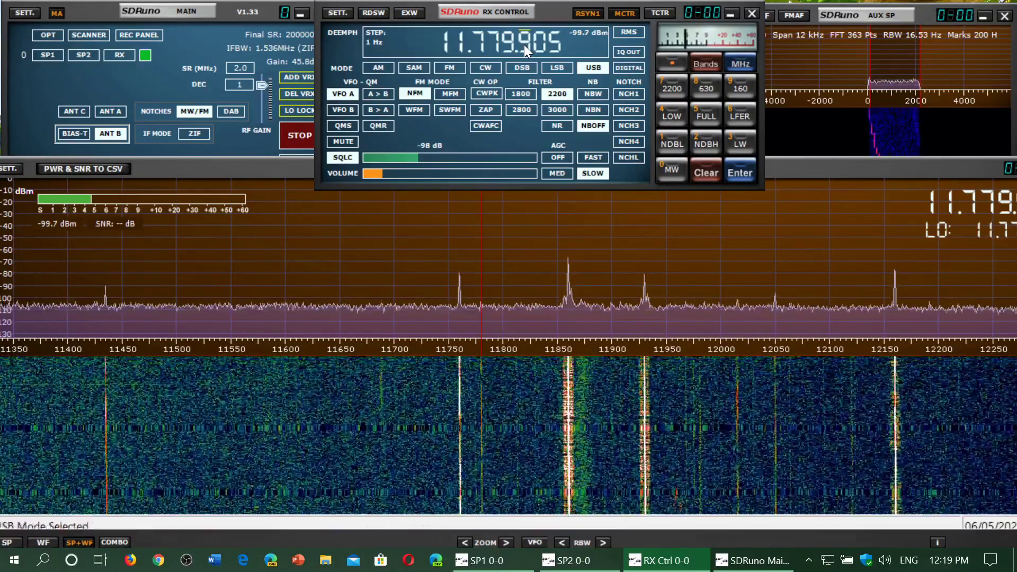
scroll(524, 44, "up", 1)
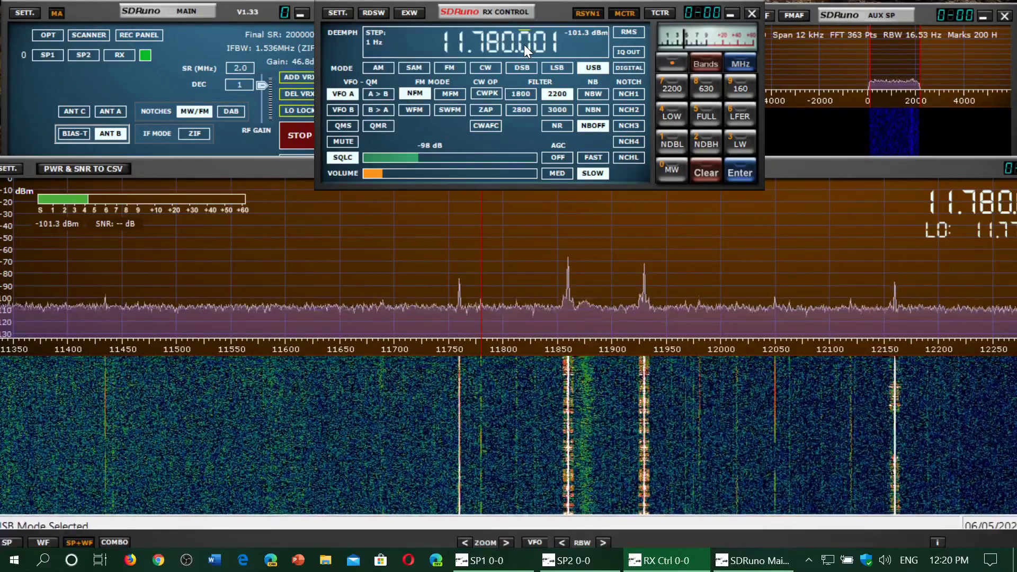
- Minimize the MainPC remote session to return to the local desktop
mouse_move(582, 4)
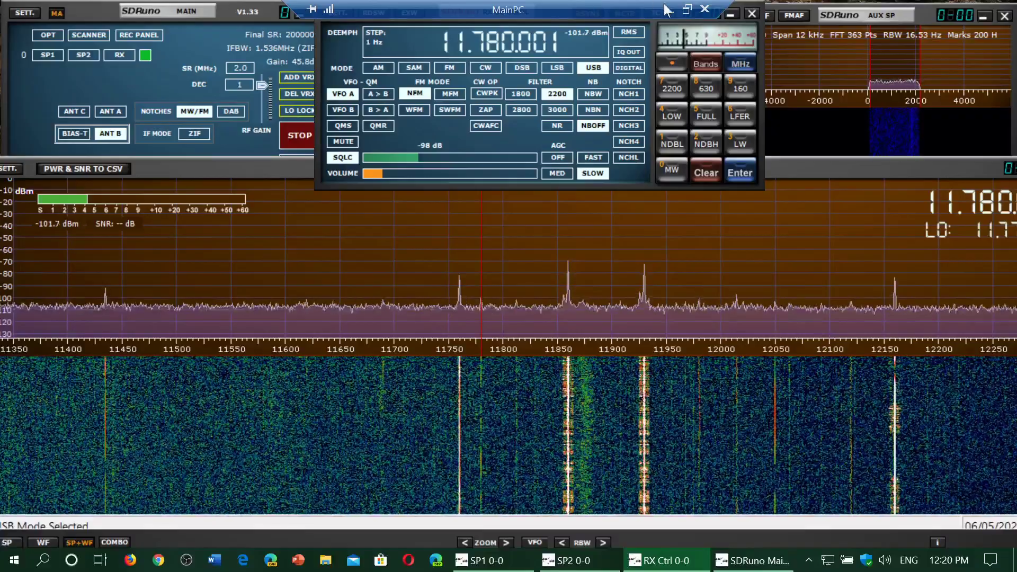
left_click(669, 10)
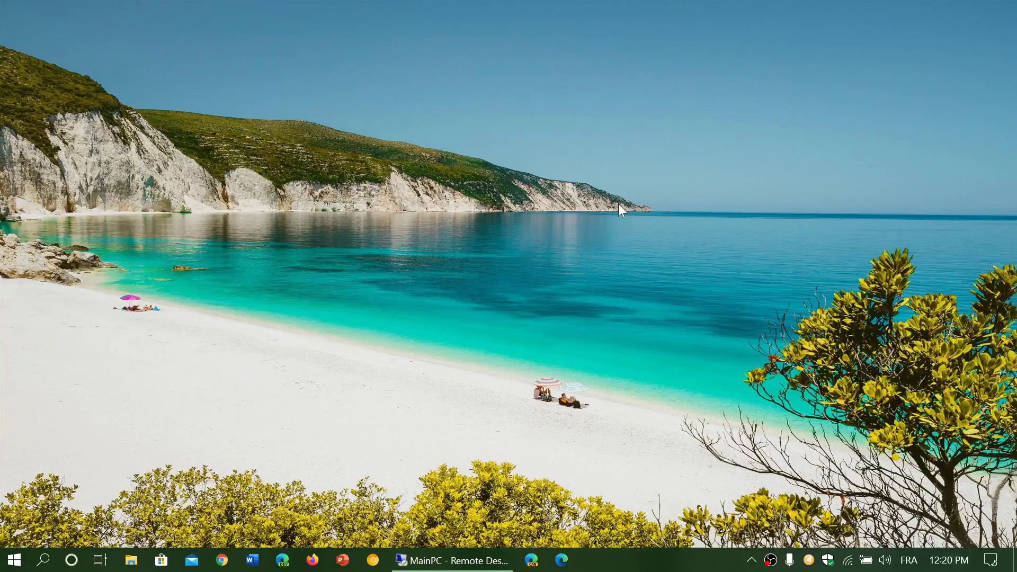